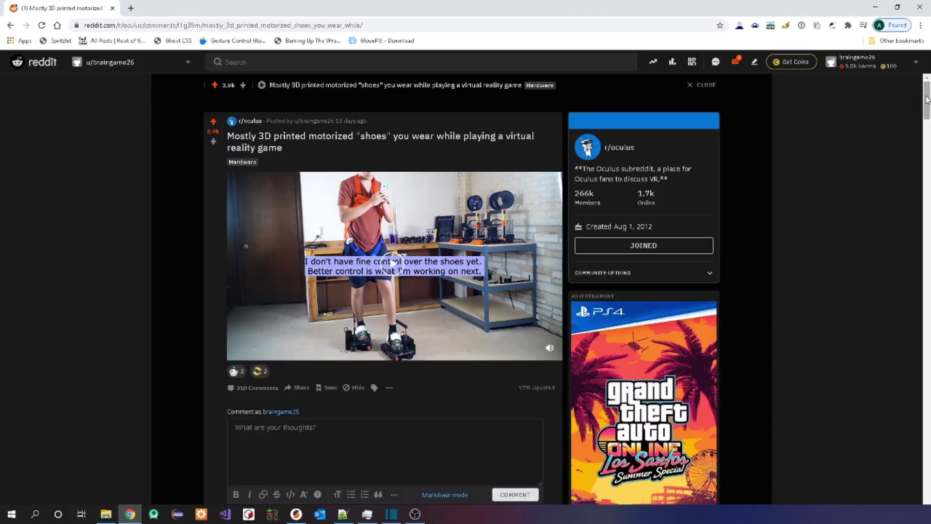
- Look down the Reddit post about the mostly 3D printed motorized VR shoes to its comments
drag(926, 100, 924, 141)
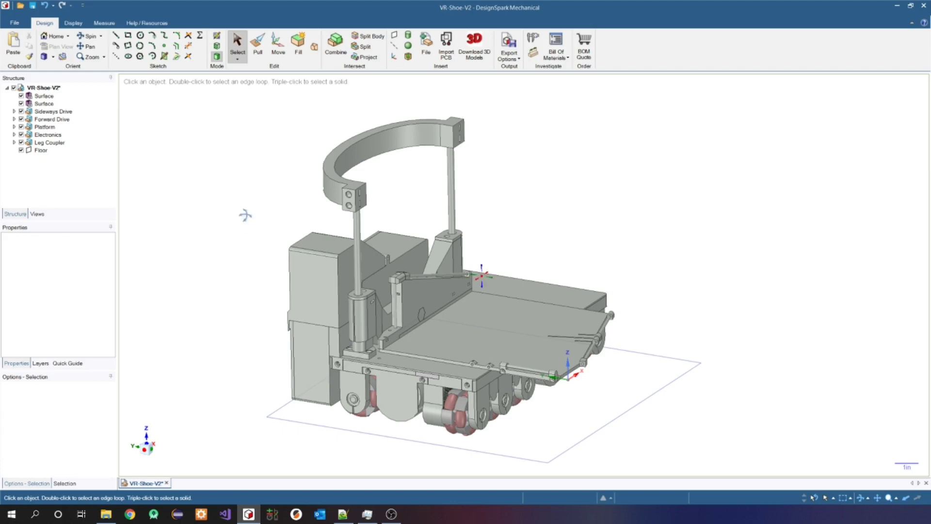
- Examine the VR-Shoe-V2 model in DesignSpark Mechanical from the side and from underneath, focusing on its forward and sideways drive wheels
drag(245, 215, 228, 382)
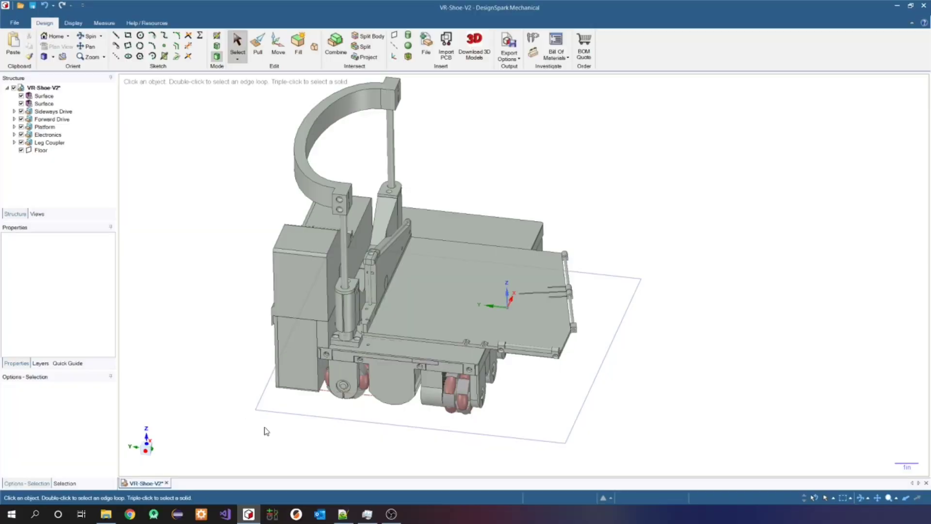
drag(365, 455, 610, 312)
scroll(383, 339, down, 3)
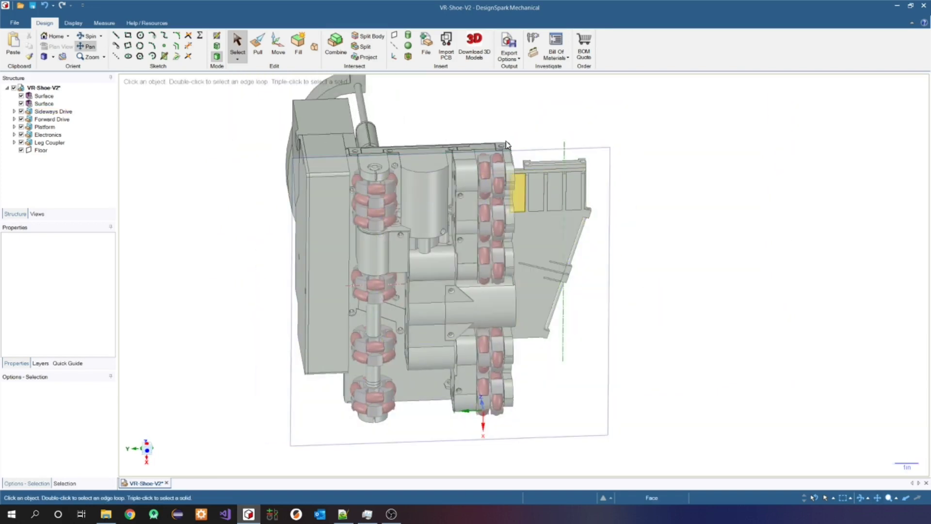
click(375, 150)
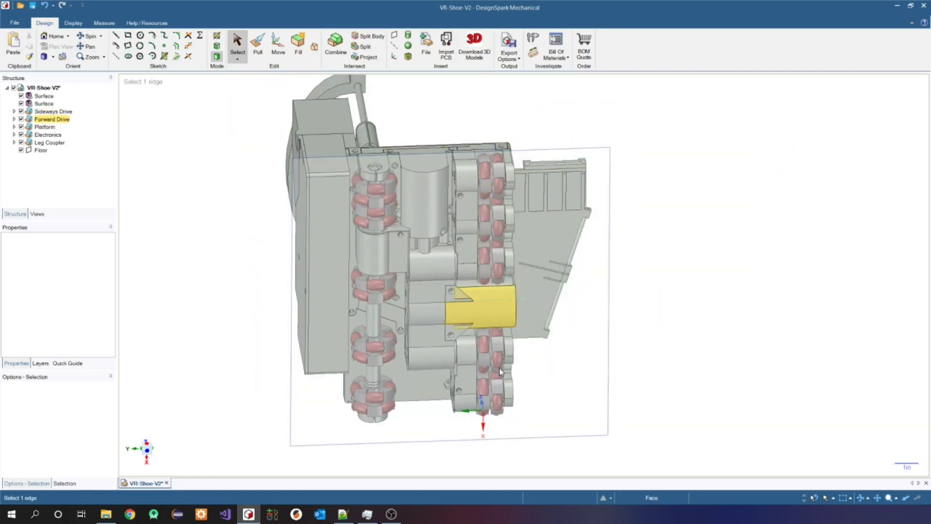
click(394, 194)
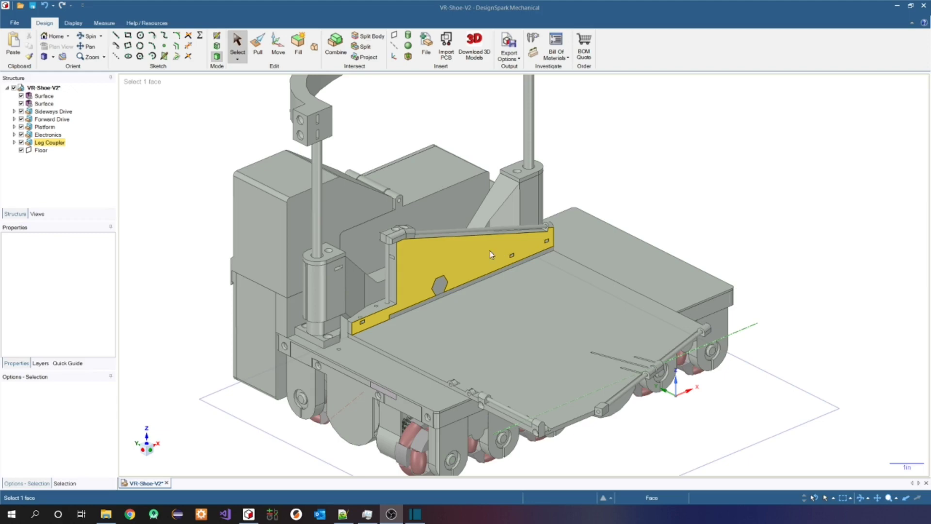
- Examine the shoe's Leg Coupler up close and from several angles, including its upright rods and curved leg bracket
scroll(450, 254, up, 2)
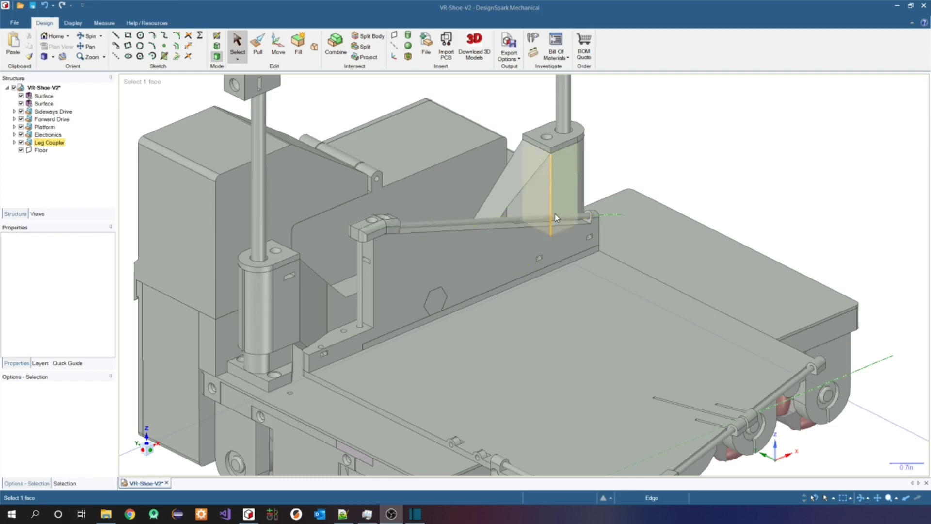
click(516, 248)
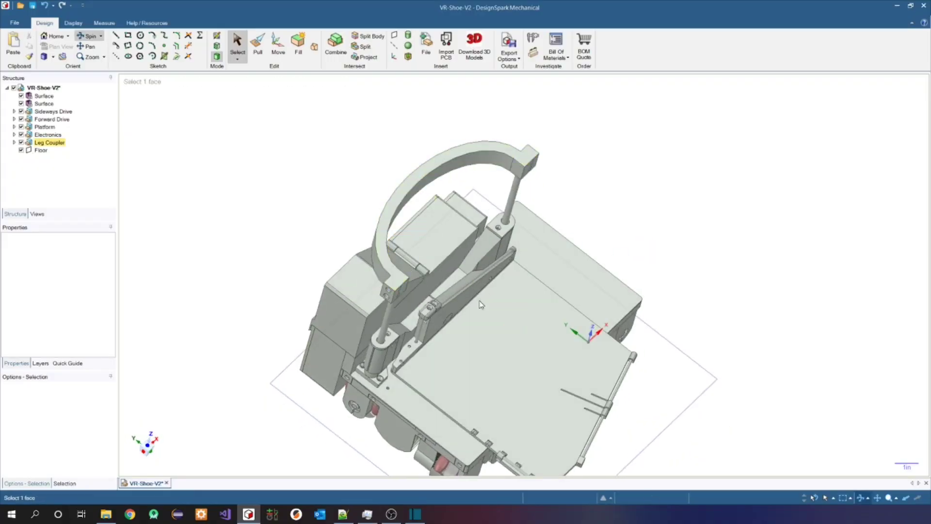
drag(369, 109, 422, 168)
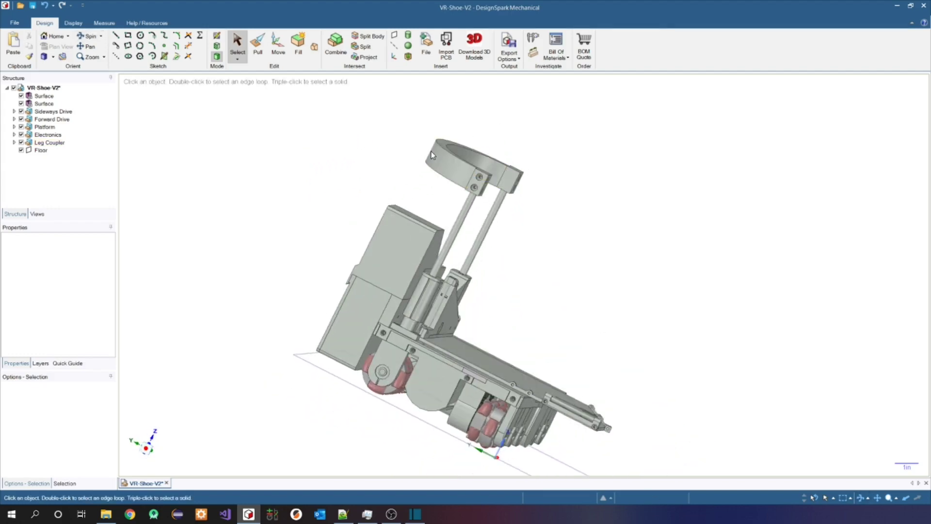
drag(425, 161, 706, 318)
scroll(657, 370, up, 3)
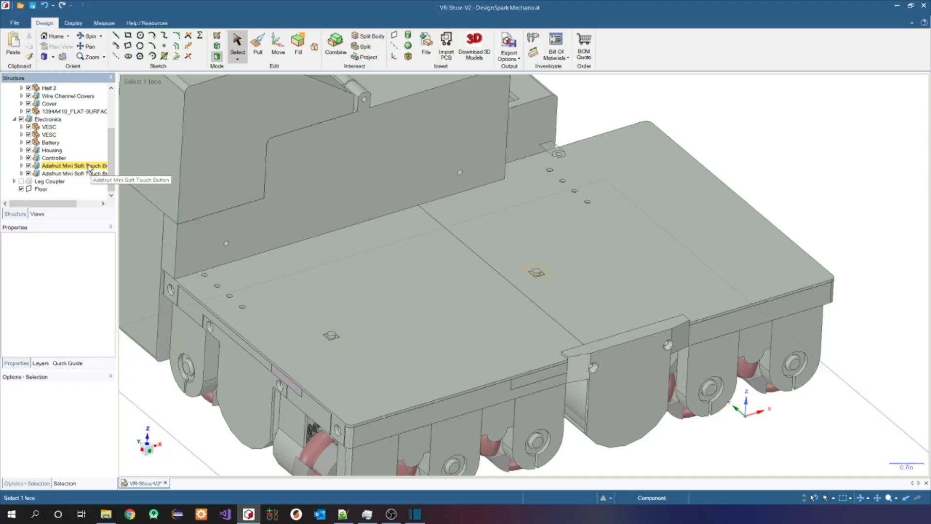
- Highlight both Adafruit Mini Soft Touch Button components on the platform, then clear the selection
click(91, 174)
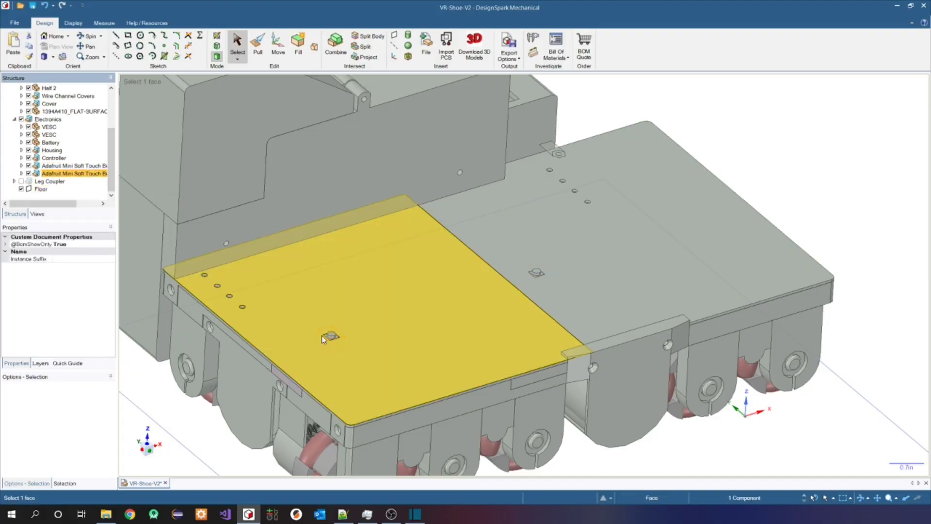
ctrl+click(537, 273)
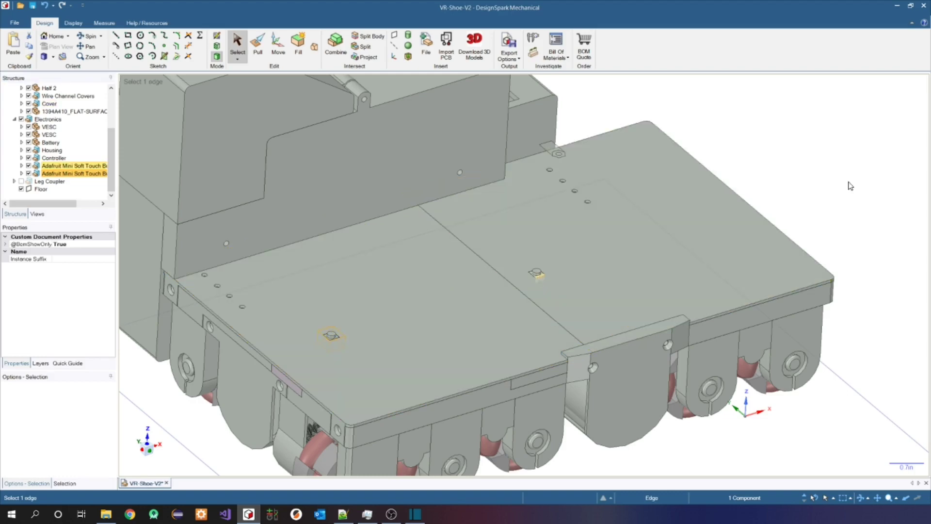
click(852, 184)
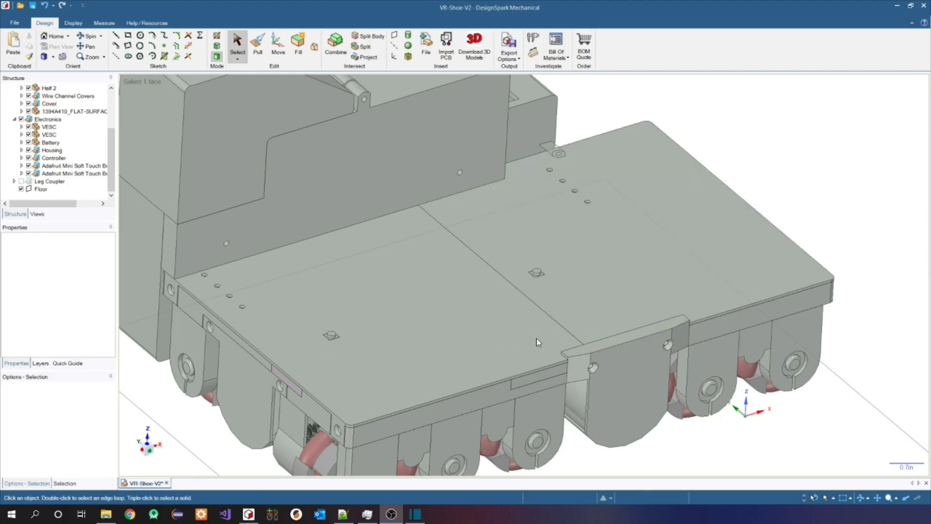
- Hide the platform's Cover component and inspect the slots in Frame 2 of the Forward Drive
click(28, 104)
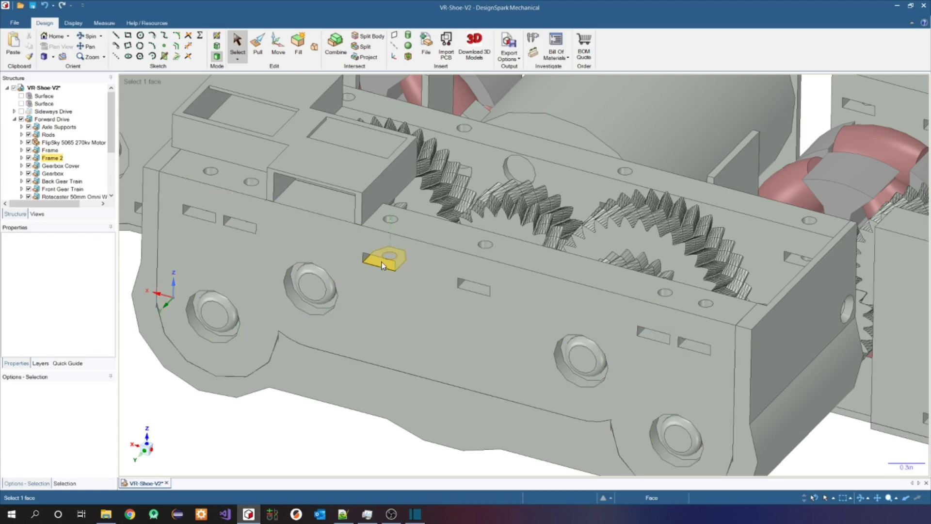
key(Escape)
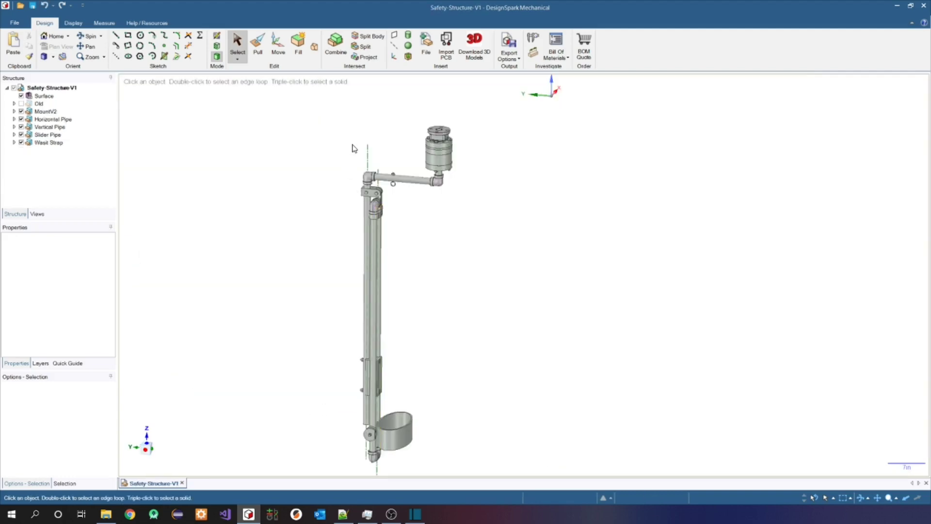
- Examine the overall Safety-Structure-V1 model, from the ceiling mount down to the waist strap
scroll(333, 178, down, 3)
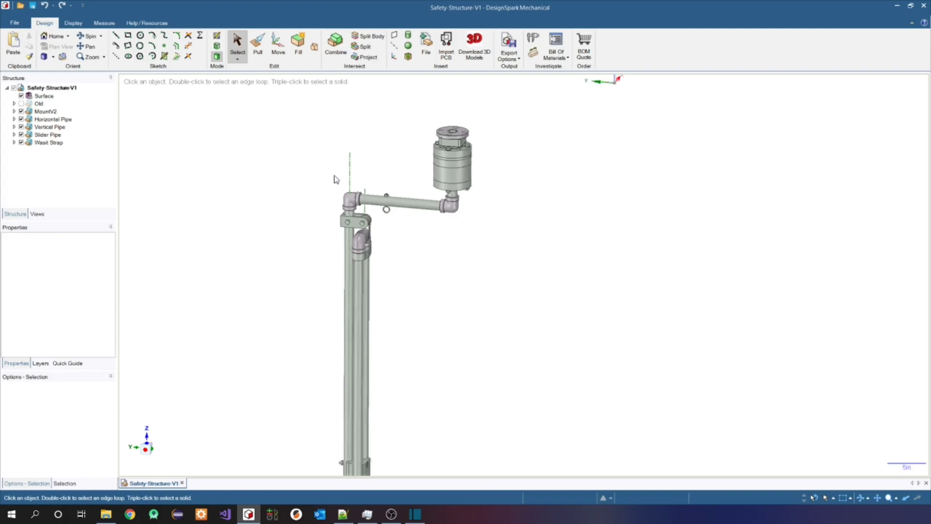
scroll(440, 317, down, 3)
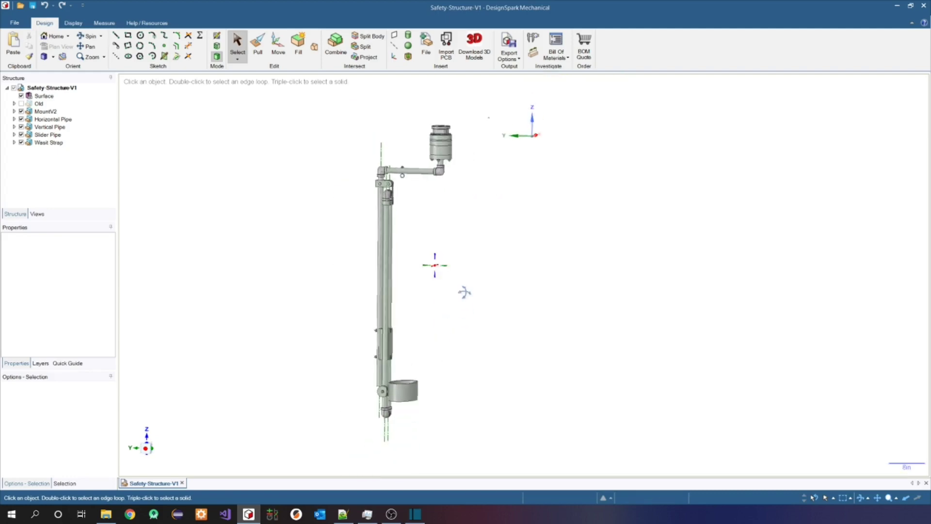
drag(473, 297, 470, 314)
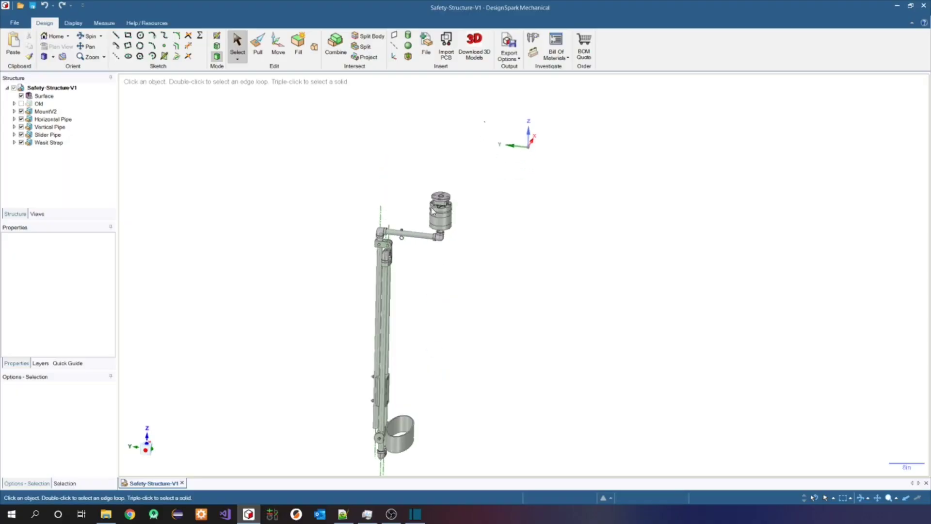
- Inspect the safety structure's horizontal pipe, its ring and elbow joints up close, and return to the wider assembly
scroll(414, 225, up, 3)
drag(413, 225, 409, 176)
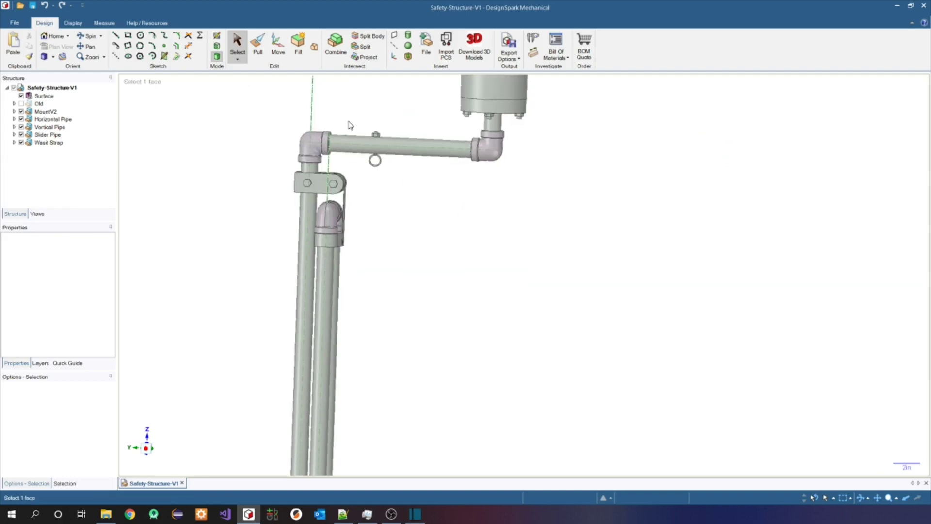
click(359, 139)
scroll(359, 139, up, 4)
click(433, 193)
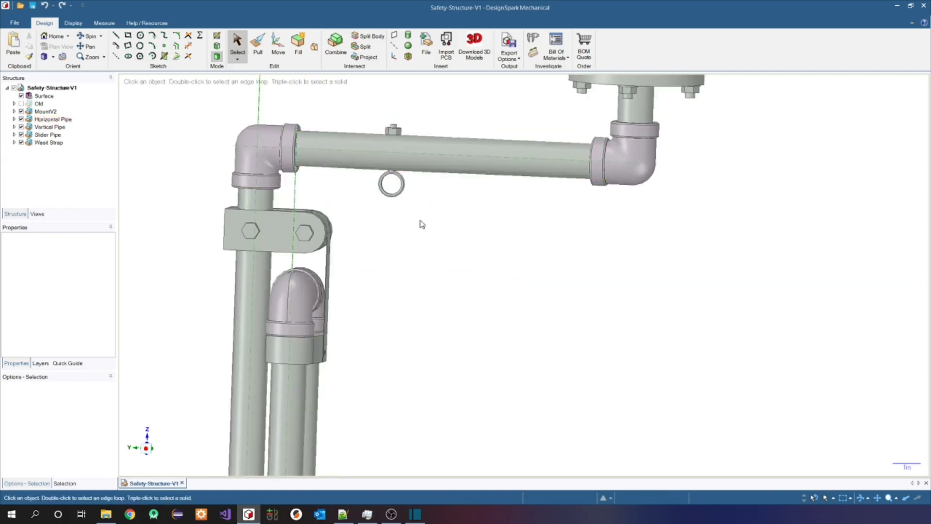
scroll(463, 318, down, 6)
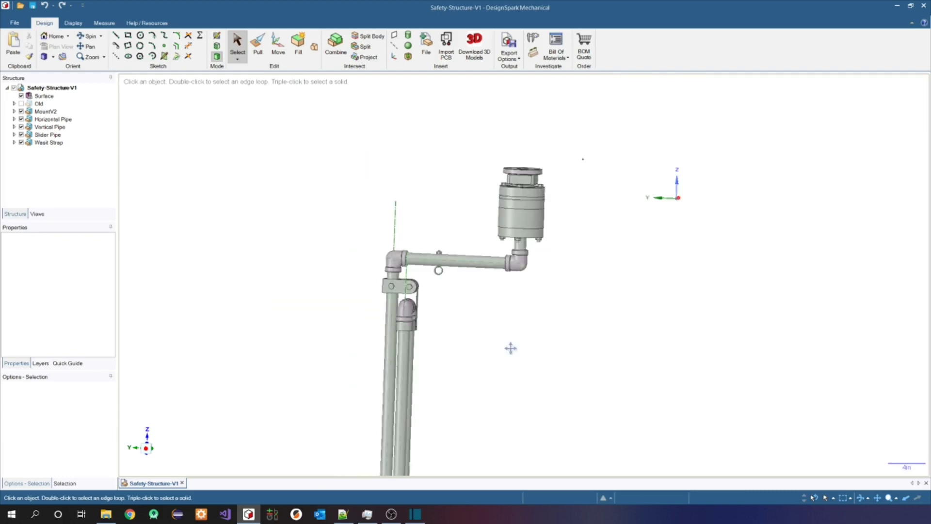
scroll(494, 238, down, 5)
drag(532, 264, 520, 279)
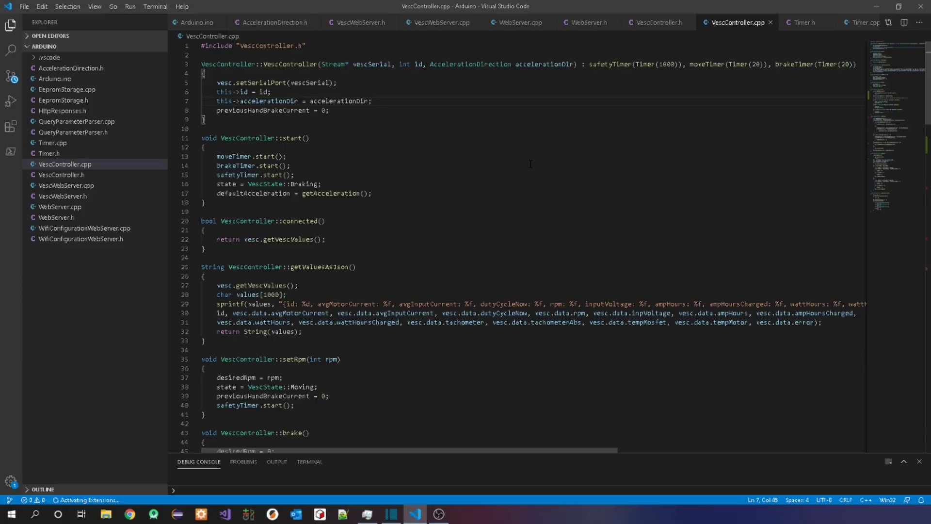
- Read through VescController.cpp in Visual Studio Code from the constructor down to the getAcceleration function
scroll(530, 170, down, 7)
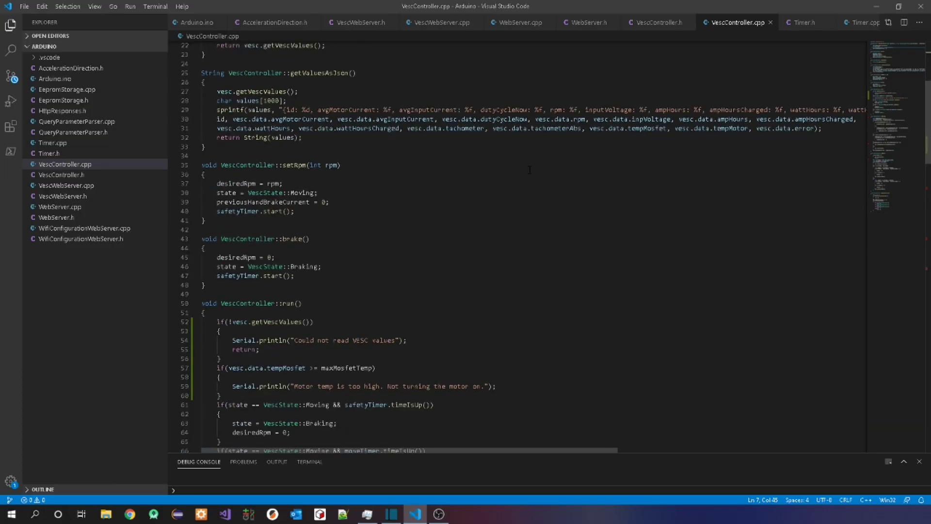
scroll(529, 170, down, 18)
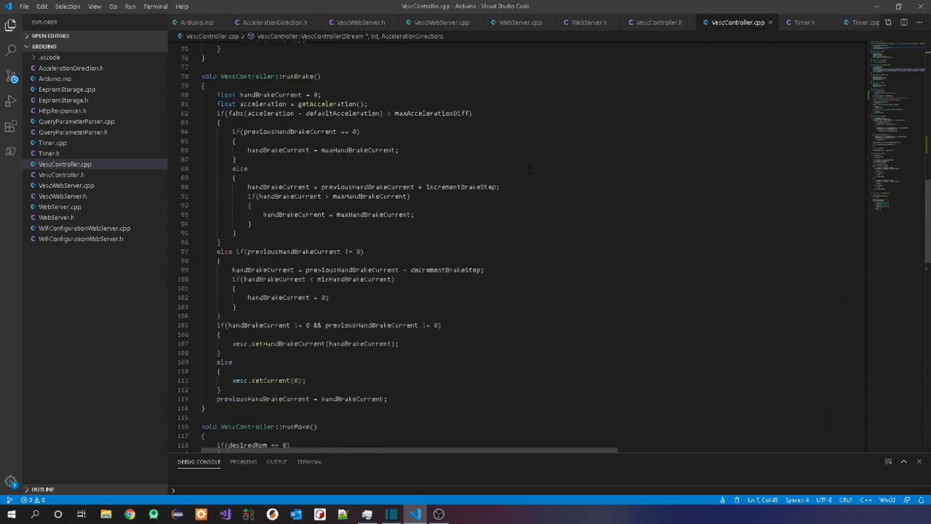
scroll(530, 170, down, 17)
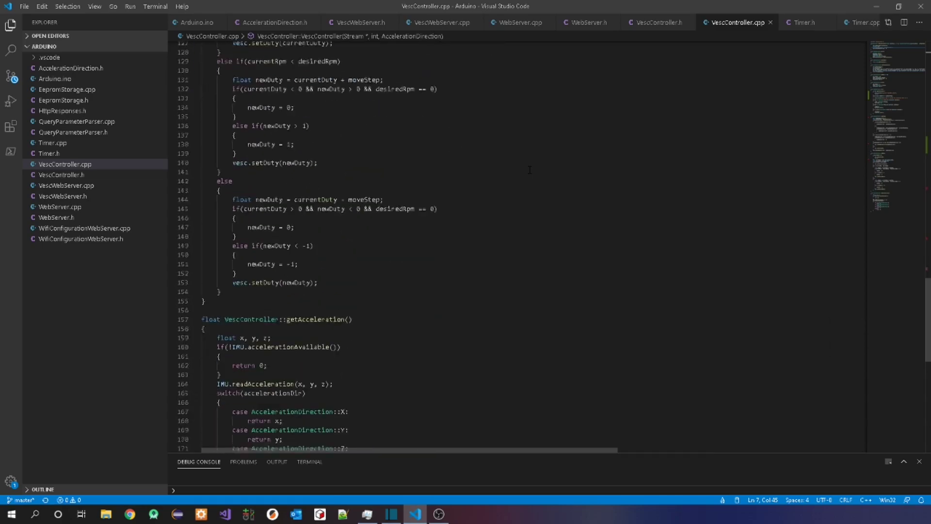